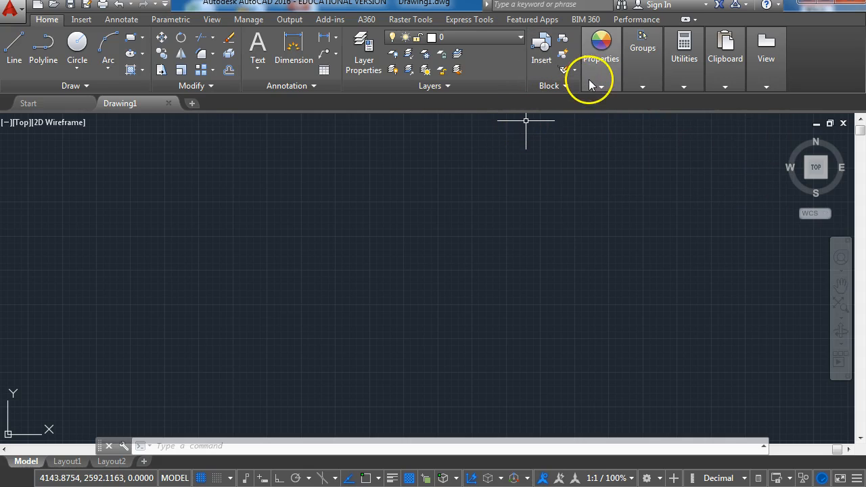
Examine the Properties and Groups tools, the Layout1 sheet versus model space, and the drafting aids and available workspaces
{"action": "left_click", "coordinate": [587, 78]}
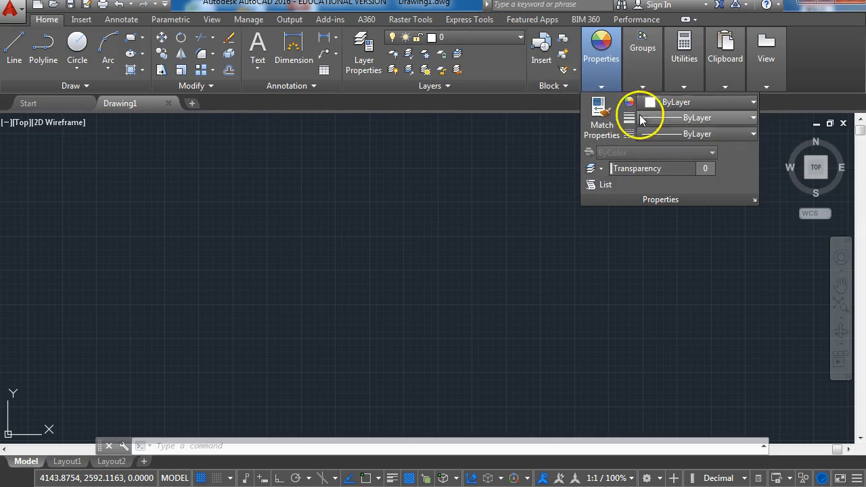
{"action": "mouse_move", "coordinate": [649, 85]}
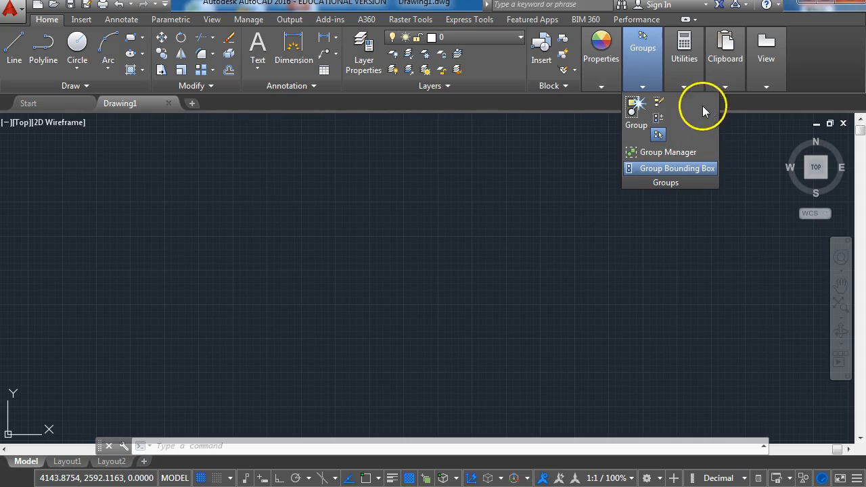
{"action": "mouse_move", "coordinate": [783, 99]}
{"action": "mouse_move", "coordinate": [684, 91]}
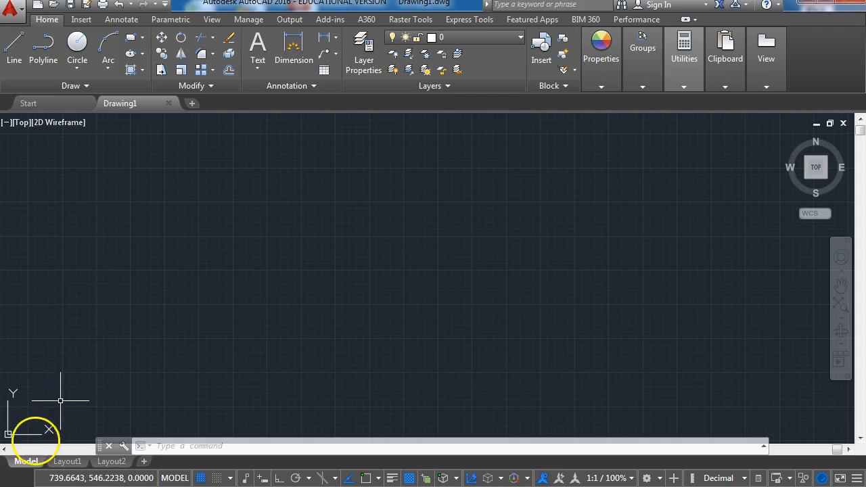
{"action": "left_click", "coordinate": [63, 462]}
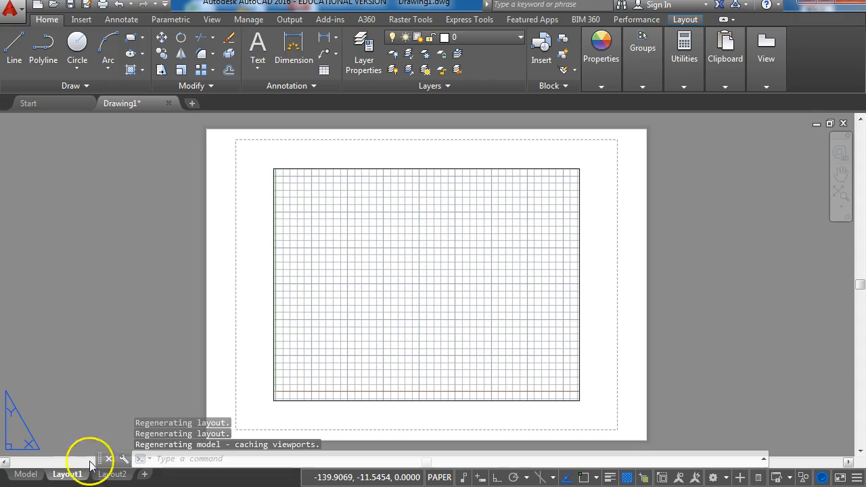
{"action": "left_click", "coordinate": [29, 477]}
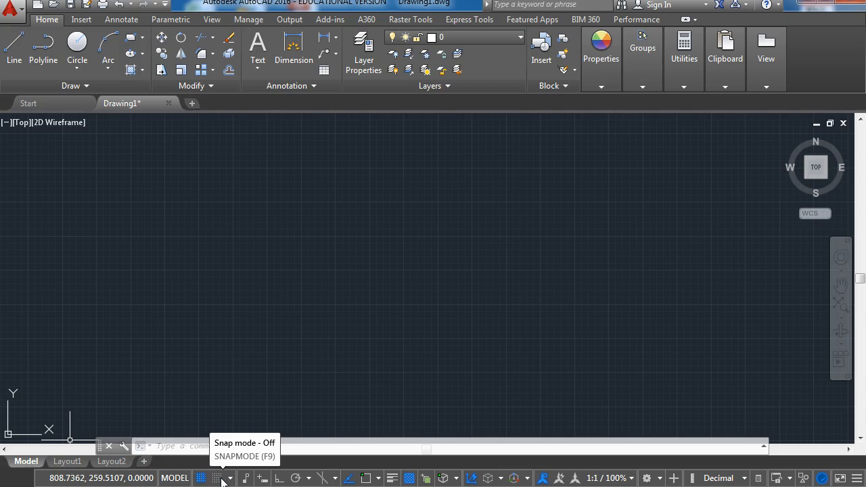
{"action": "left_click", "coordinate": [279, 477]}
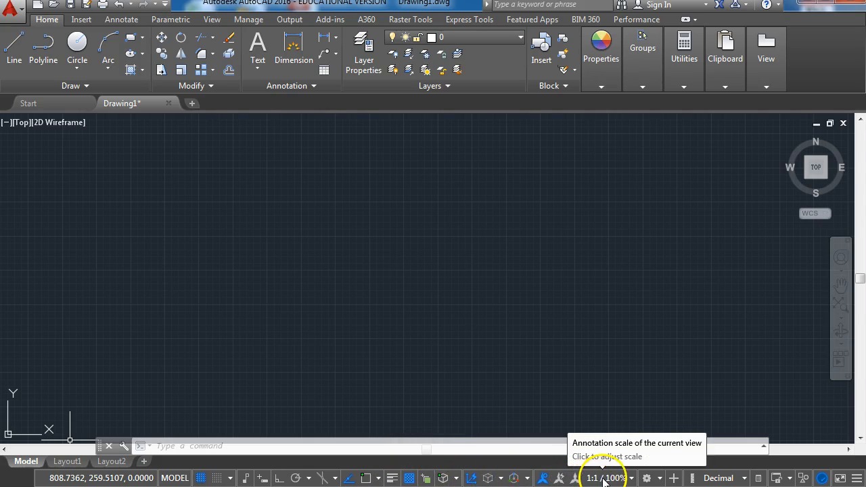
{"action": "left_click", "coordinate": [661, 478]}
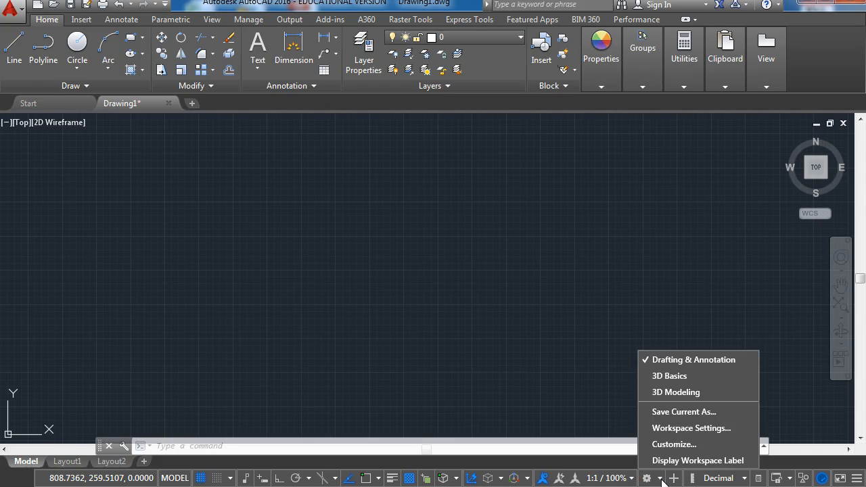
{"action": "left_click", "coordinate": [663, 481]}
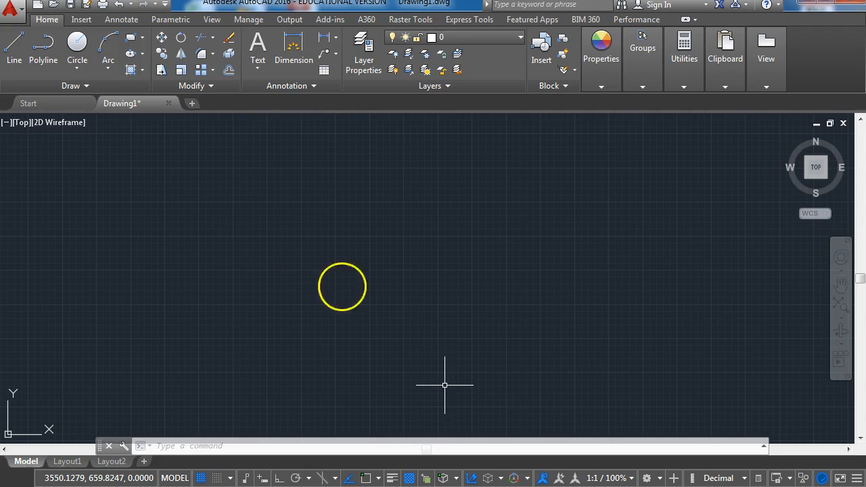
Draw an open line of two connected segments in the upper drawing area, one rising to the right and one nearly horizontal
{"action": "left_click", "coordinate": [15, 48]}
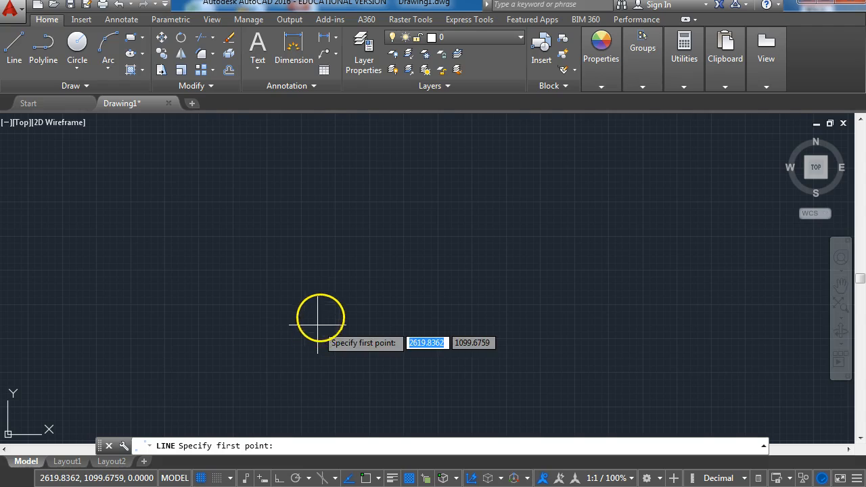
{"action": "left_click", "coordinate": [334, 238]}
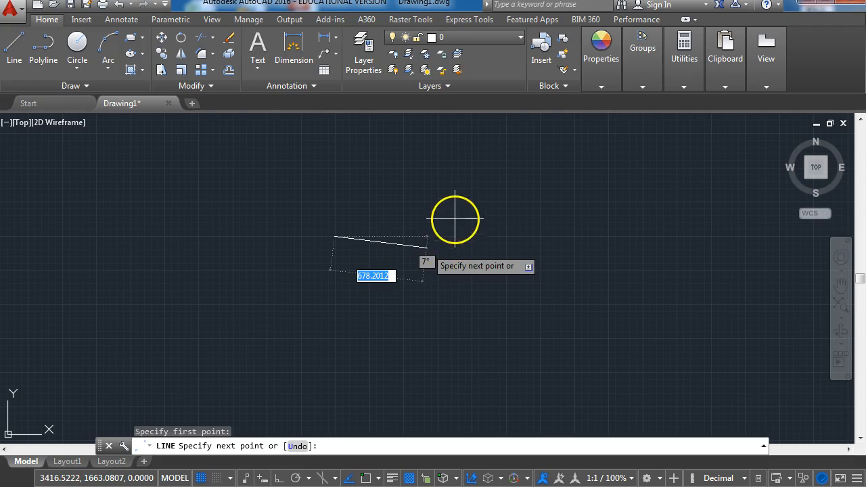
{"action": "left_click", "coordinate": [490, 172]}
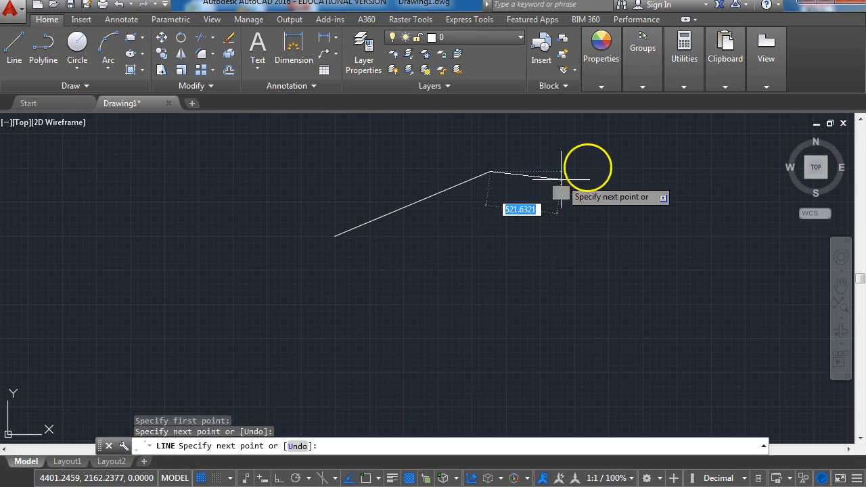
{"action": "left_click", "coordinate": [603, 172]}
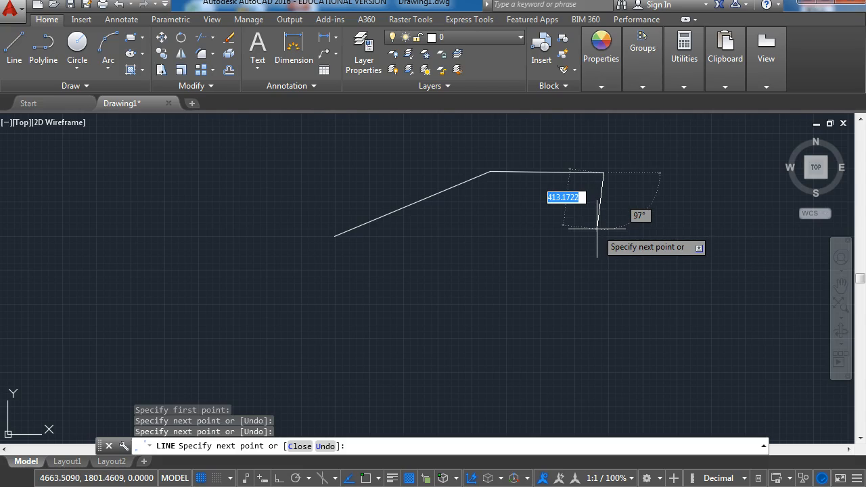
{"action": "key", "text": "Return"}
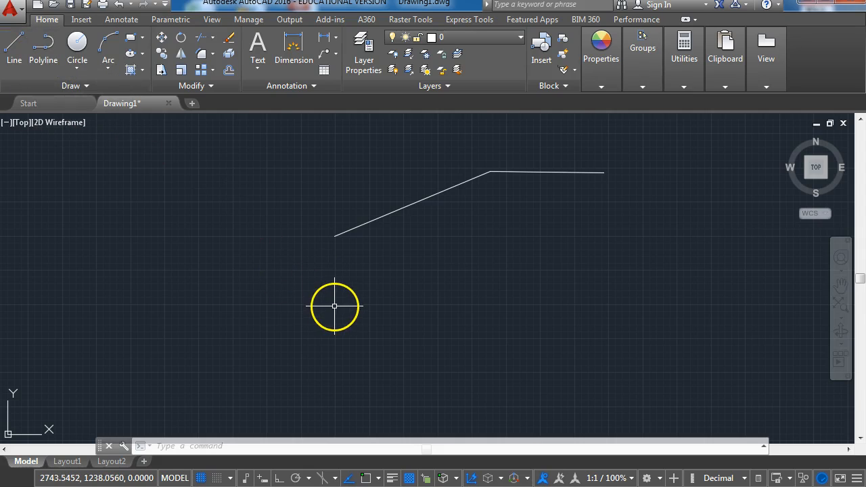
Draw three connected line segments below the first line: rising right, falling slightly right, and running back down to the left
{"action": "type", "text": "L"}
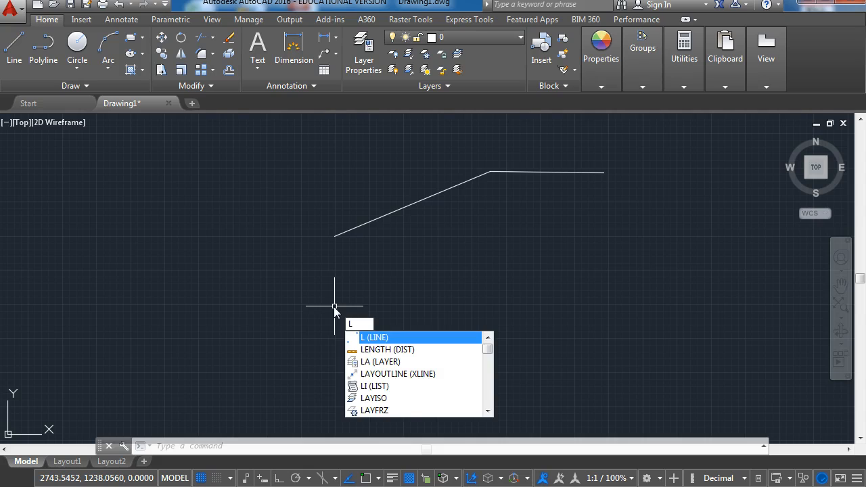
{"action": "key", "text": "Return"}
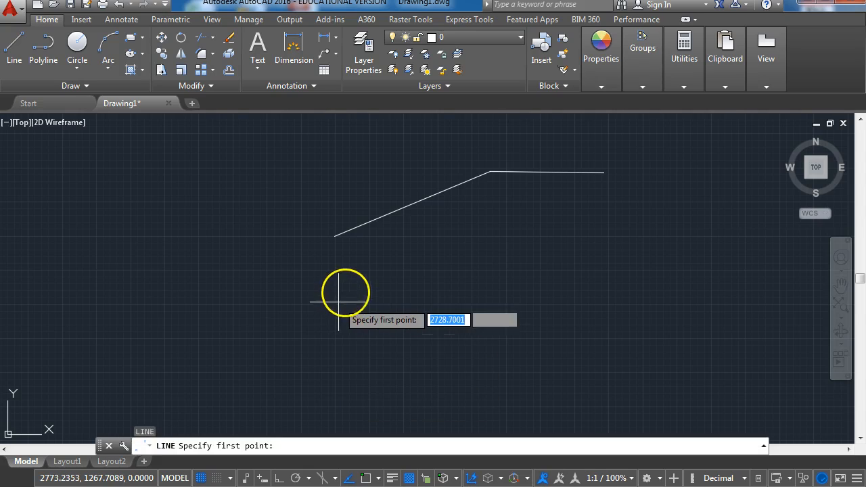
{"action": "left_click", "coordinate": [345, 286]}
{"action": "left_click", "coordinate": [492, 206]}
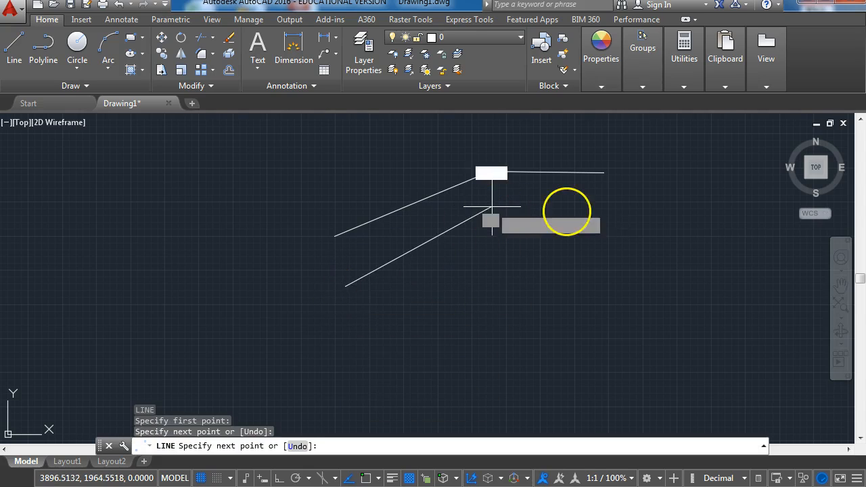
{"action": "left_click", "coordinate": [640, 238]}
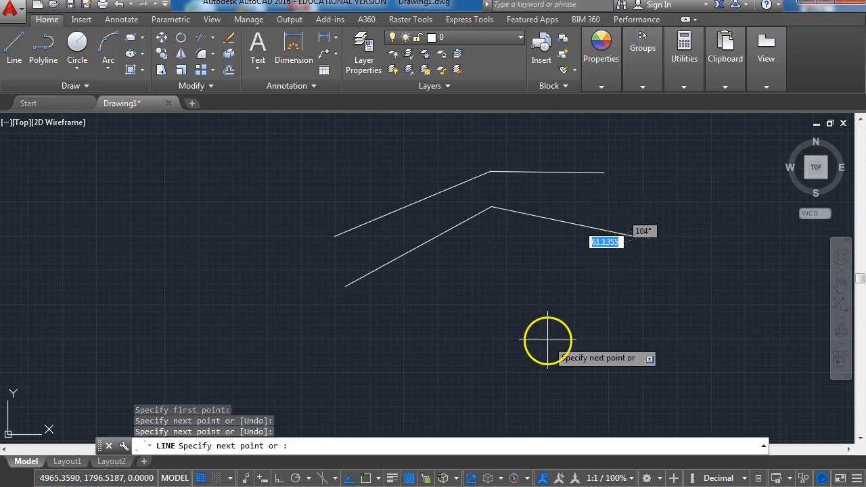
{"action": "left_click", "coordinate": [561, 337]}
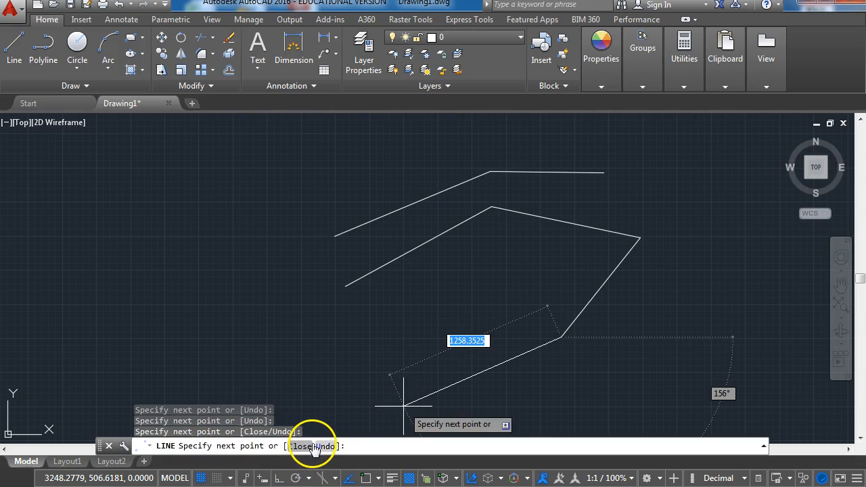
Undo the last segment within the Line command and close the remaining two segments into a triangle
{"action": "type", "text": "u"}
{"action": "key", "text": "Return"}
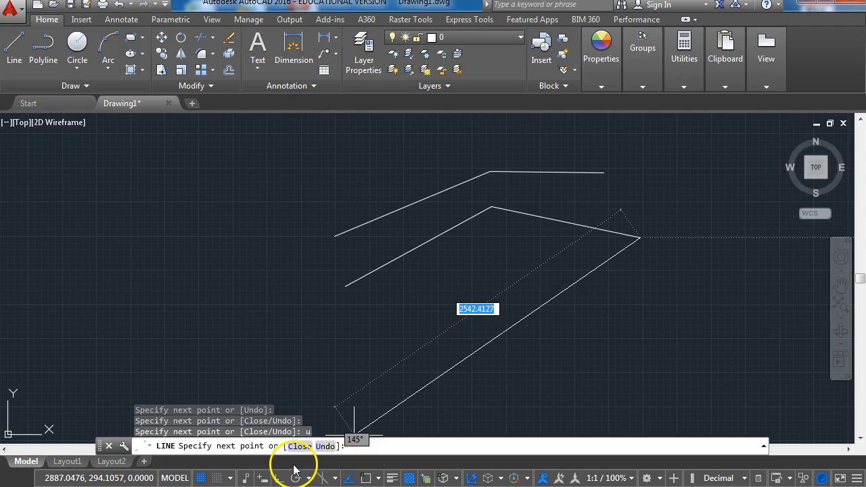
{"action": "type", "text": "c"}
{"action": "key", "text": "Return"}
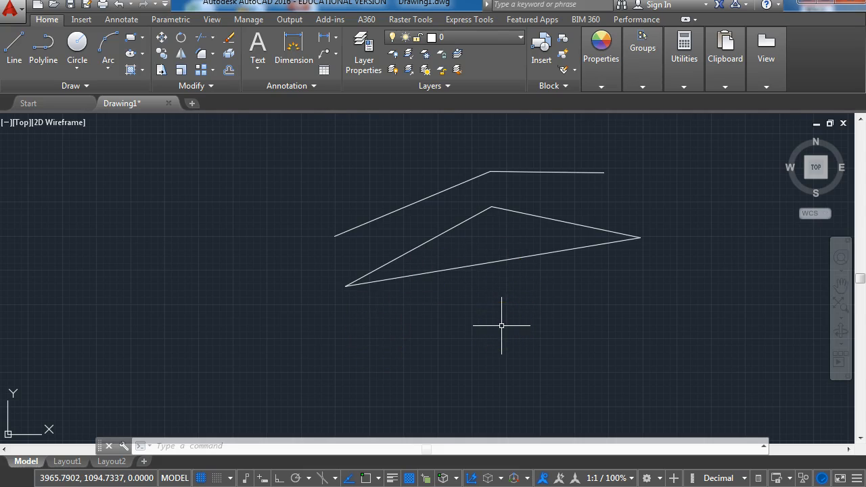
{"action": "key", "text": "l"}
{"action": "key", "text": "Return"}
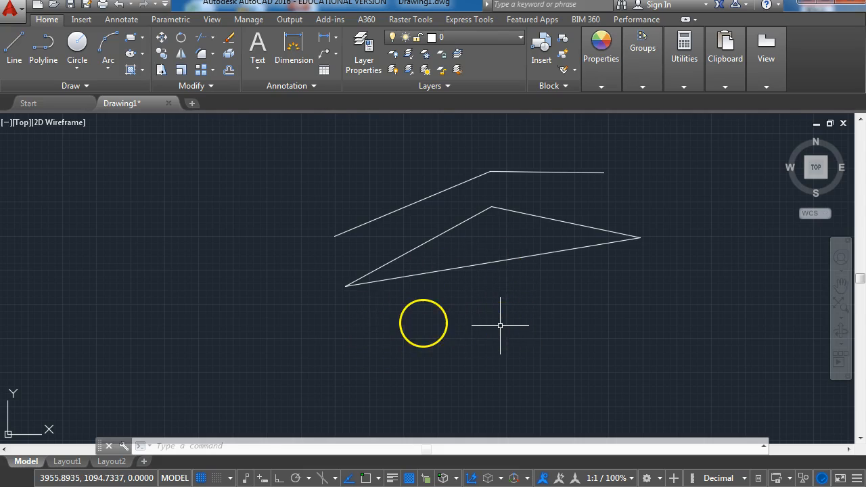
{"action": "key", "text": "Escape"}
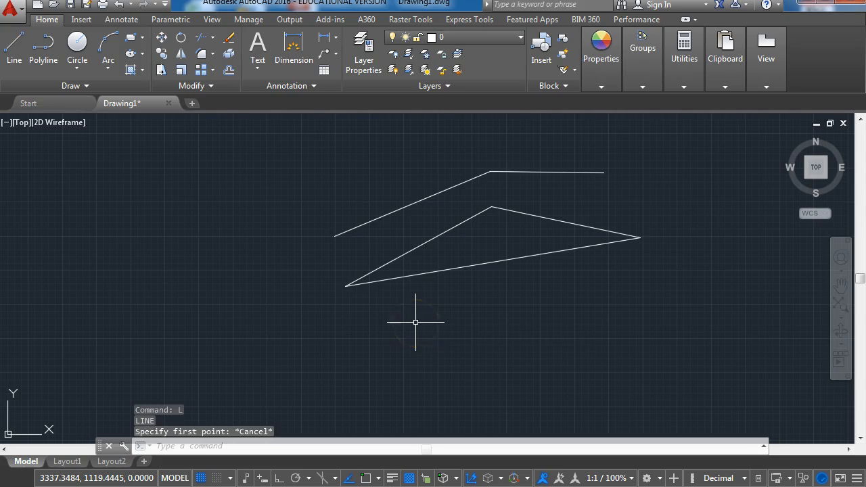
Draw a nearly horizontal line segment 1000 units long to the right, starting just below the triangle's left corner
{"action": "type", "text": "ll"}
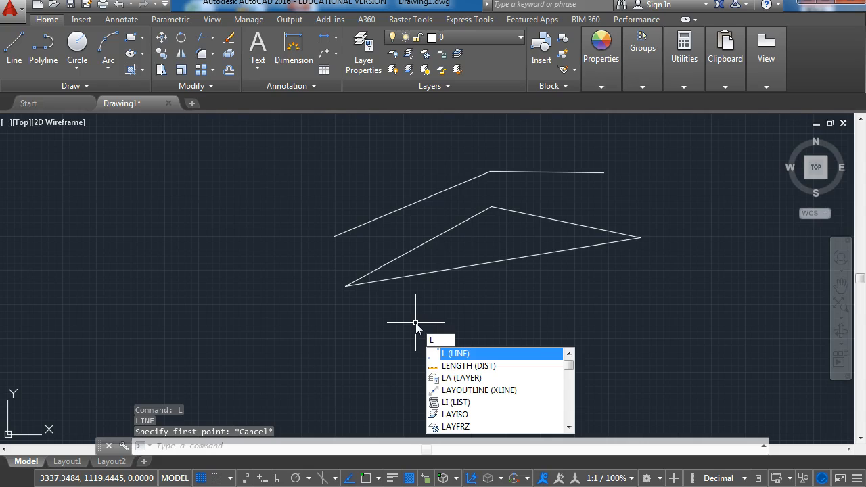
{"action": "key", "text": "Return"}
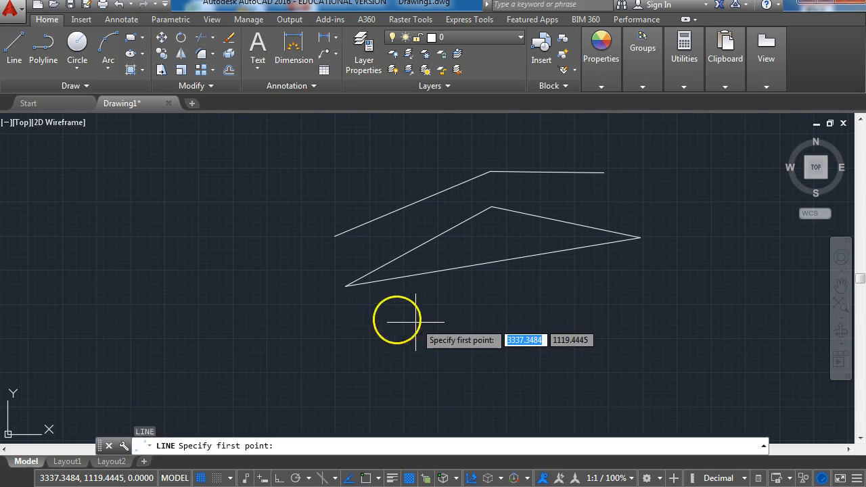
{"action": "left_click", "coordinate": [347, 287]}
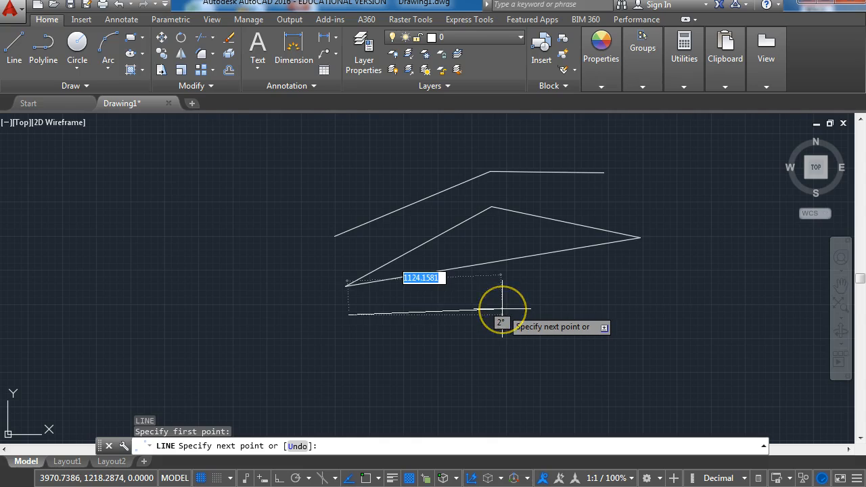
{"action": "type", "text": "10"}
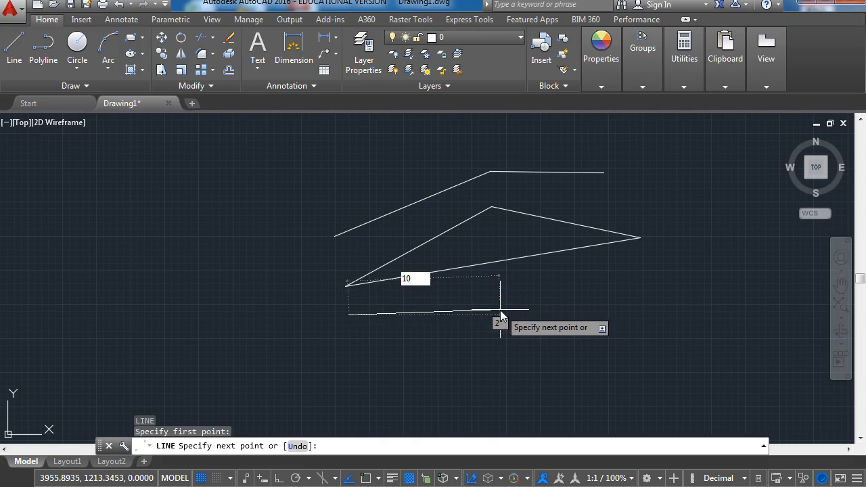
{"action": "type", "text": "00"}
{"action": "key", "text": "Return"}
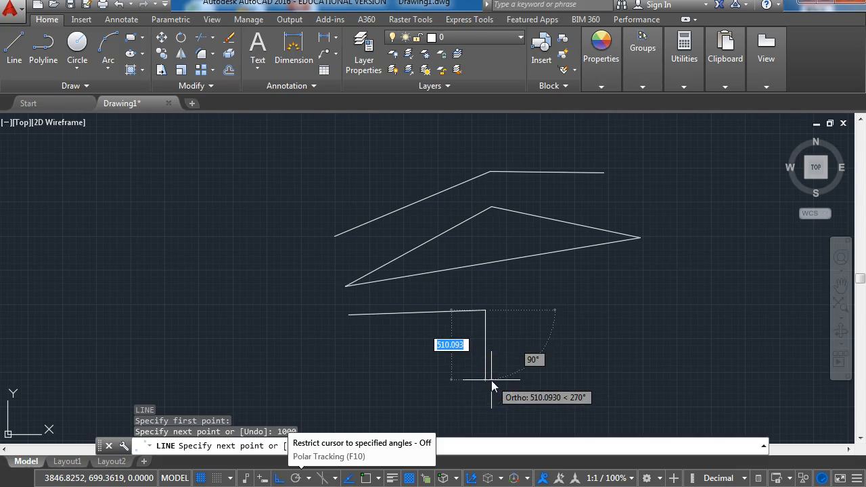
With ortho mode on, continue the line 500 units straight down and 200 units to the right
{"action": "type", "text": "500"}
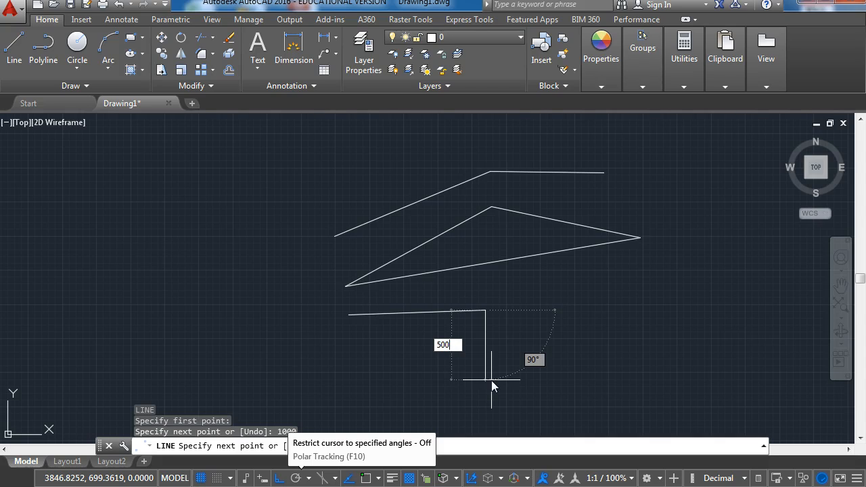
{"action": "key", "text": "Return"}
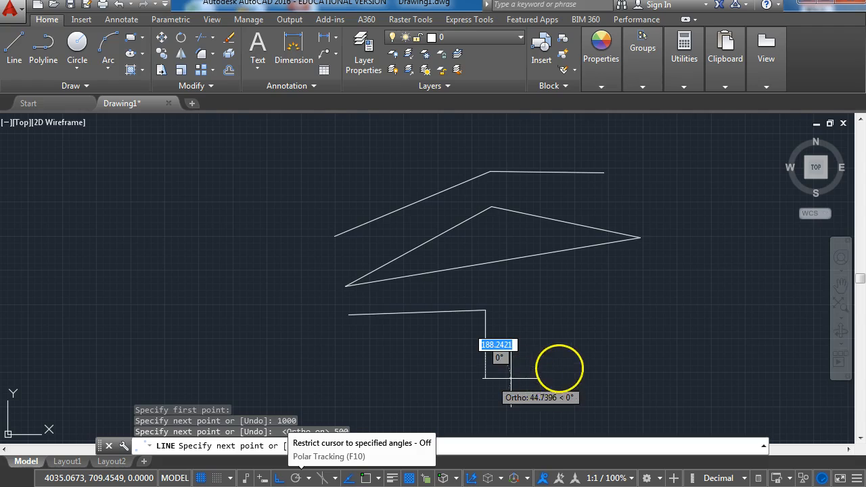
{"action": "type", "text": "20"}
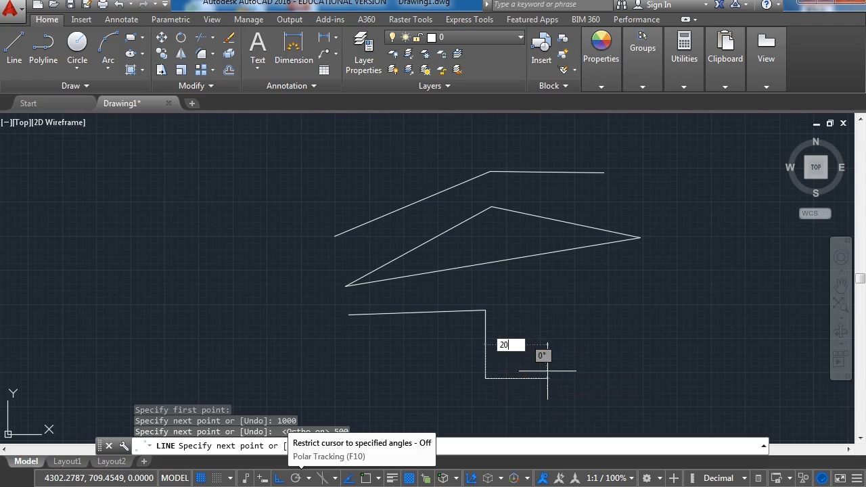
{"action": "type", "text": "0"}
{"action": "key", "text": "Return"}
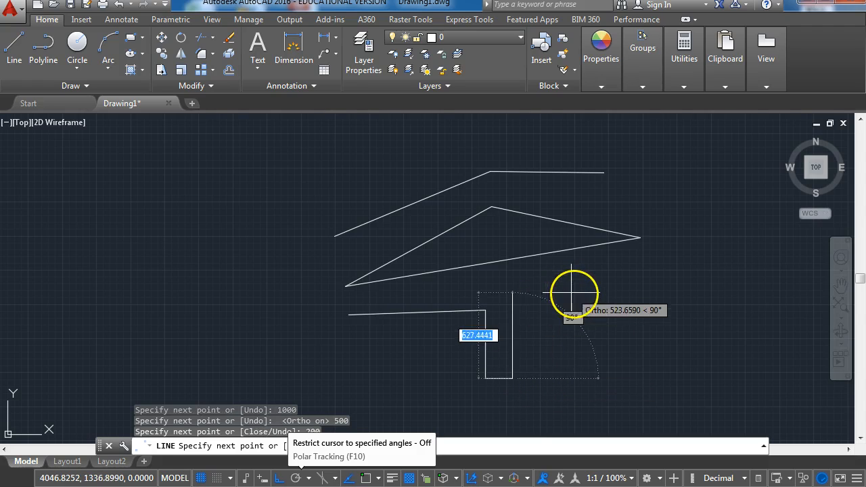
Continue the line as a staircase of five 200-unit segments, alternating up and right and ending upward, and finish the line
{"action": "type", "text": "200"}
{"action": "key", "text": "Return"}
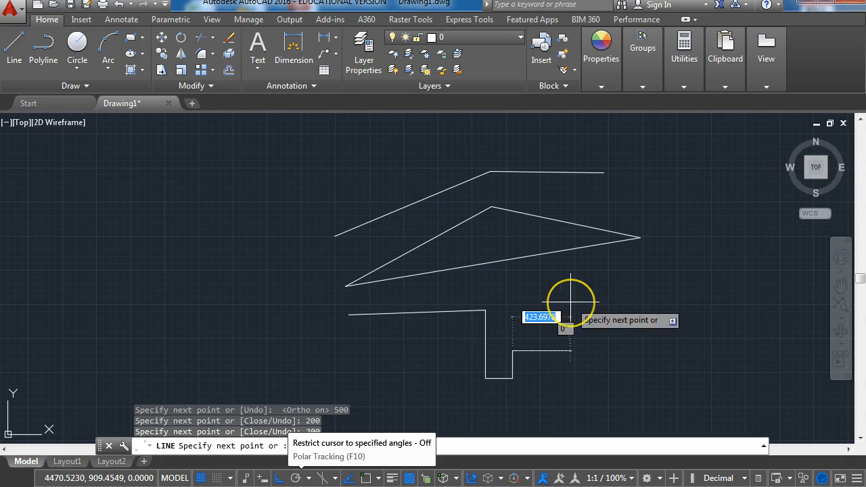
{"action": "type", "text": "200"}
{"action": "key", "text": "Return"}
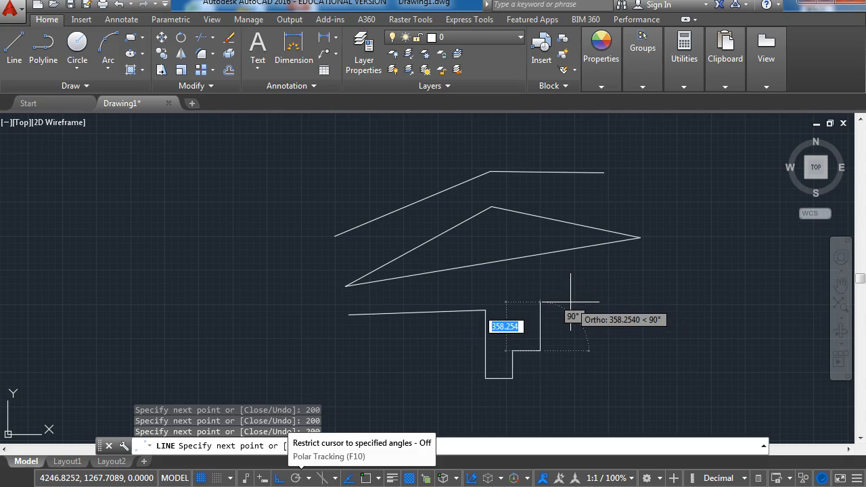
{"action": "type", "text": "200"}
{"action": "key", "text": "Return"}
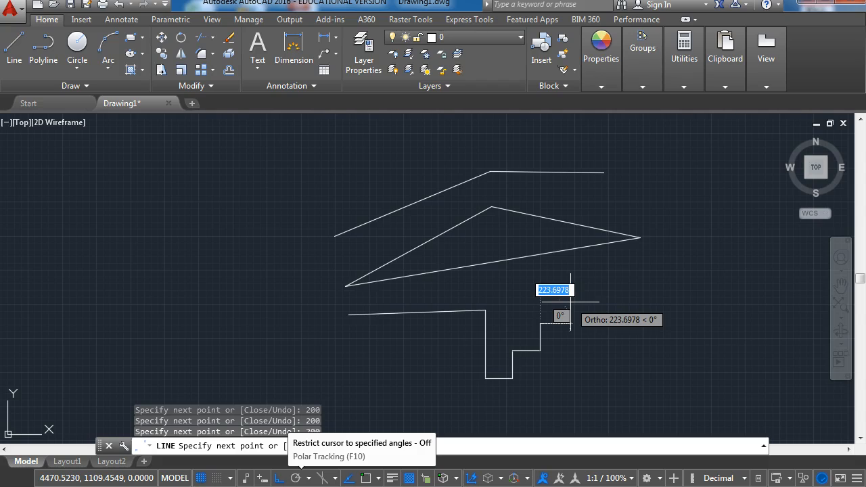
{"action": "type", "text": "200"}
{"action": "key", "text": "Return"}
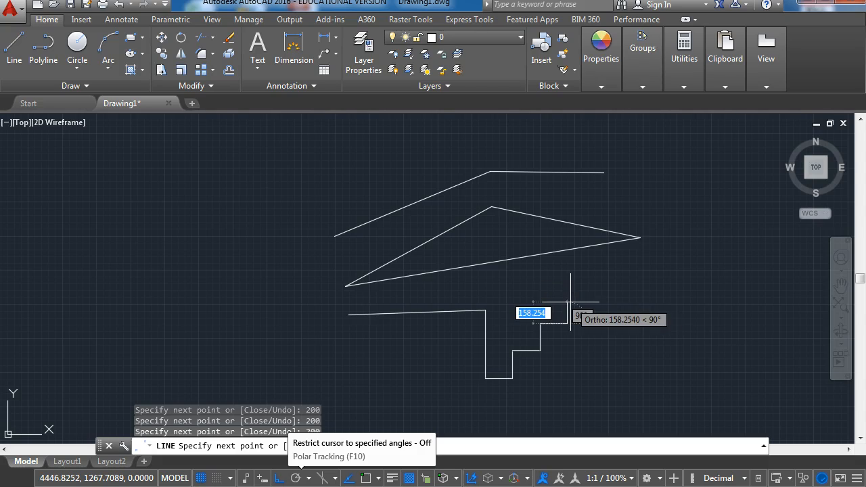
{"action": "type", "text": "200"}
{"action": "key", "text": "Return"}
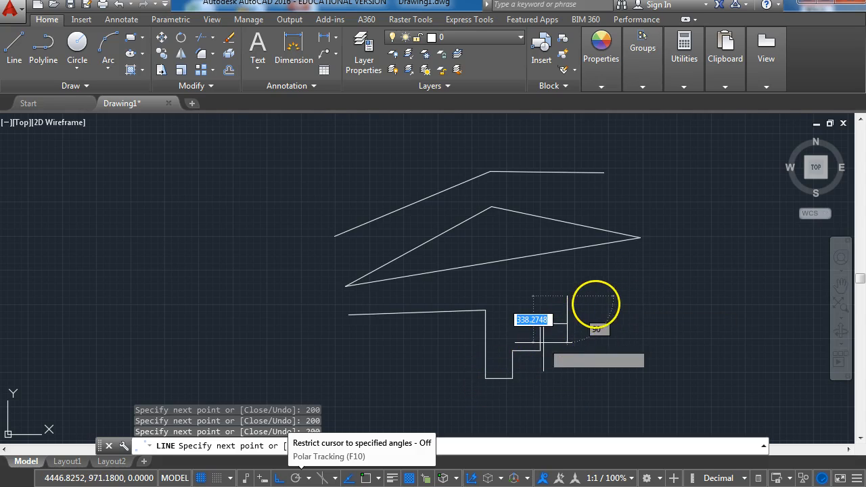
{"action": "key", "text": "Escape"}
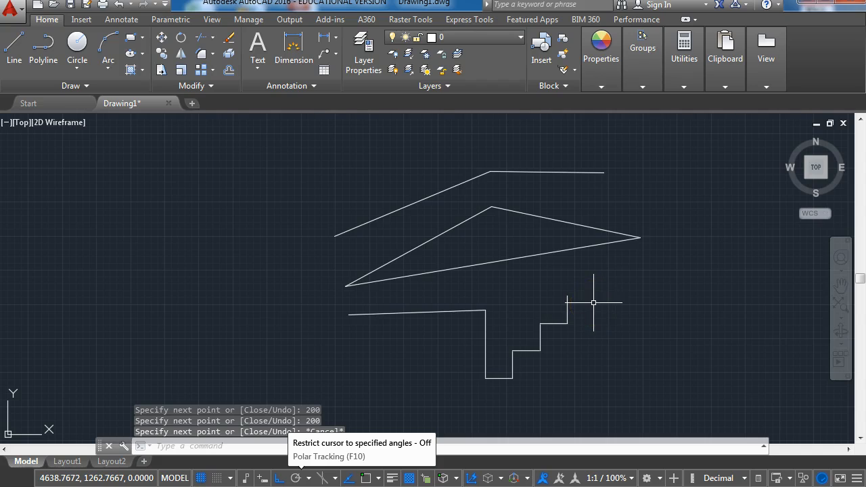